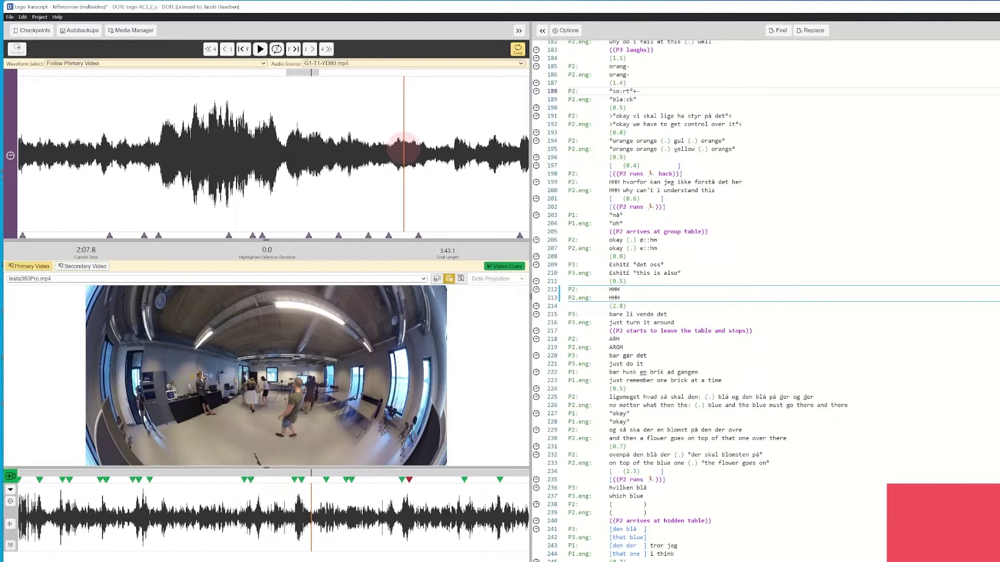
Step: Play the video twice from about 2:06.5, and move the playhead back to about 2:06.2 in the waveform
{"action": "left_click_drag", "start_coordinate": [404, 152], "coordinate": [356, 157]}
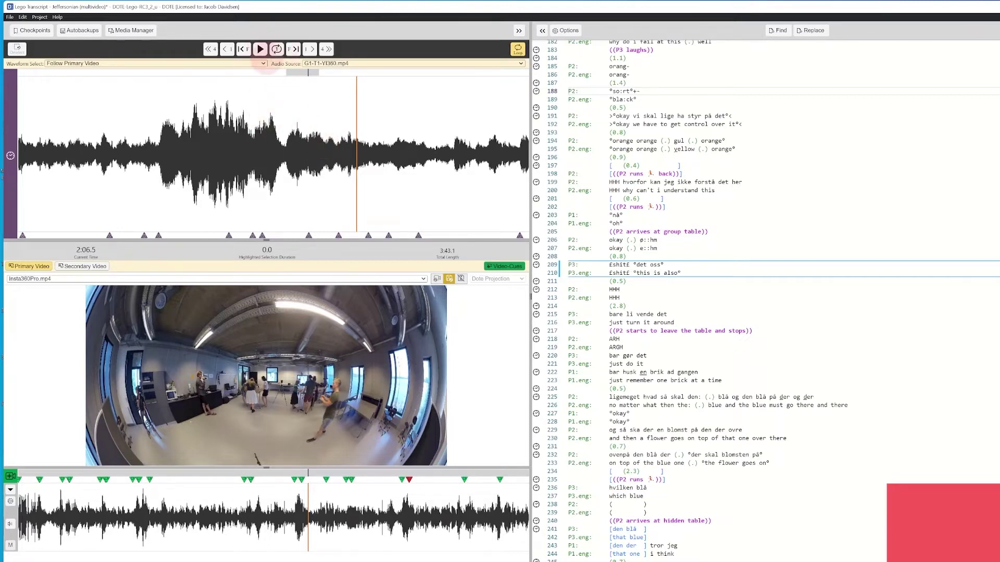
{"action": "left_click", "coordinate": [261, 48]}
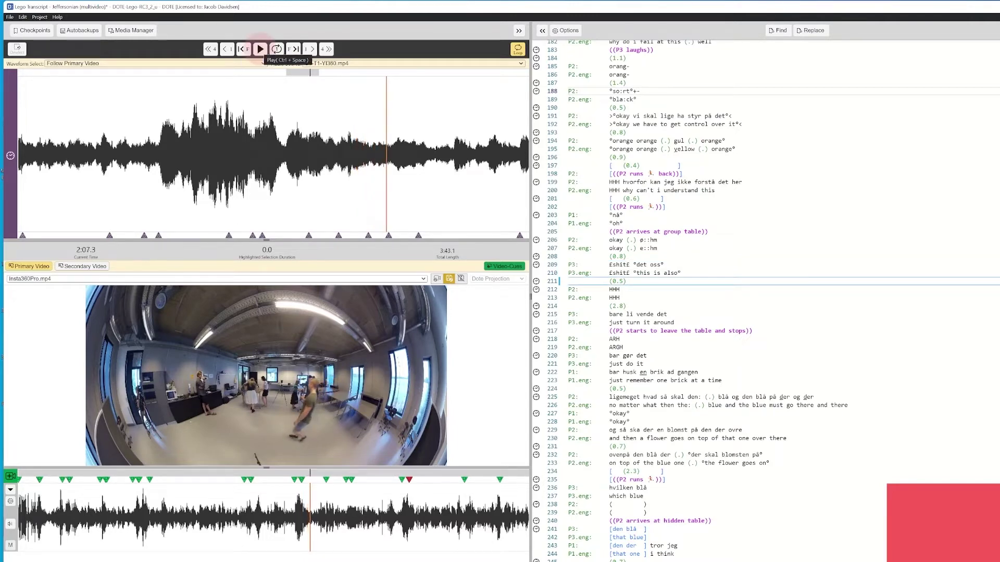
{"action": "left_click", "coordinate": [357, 138]}
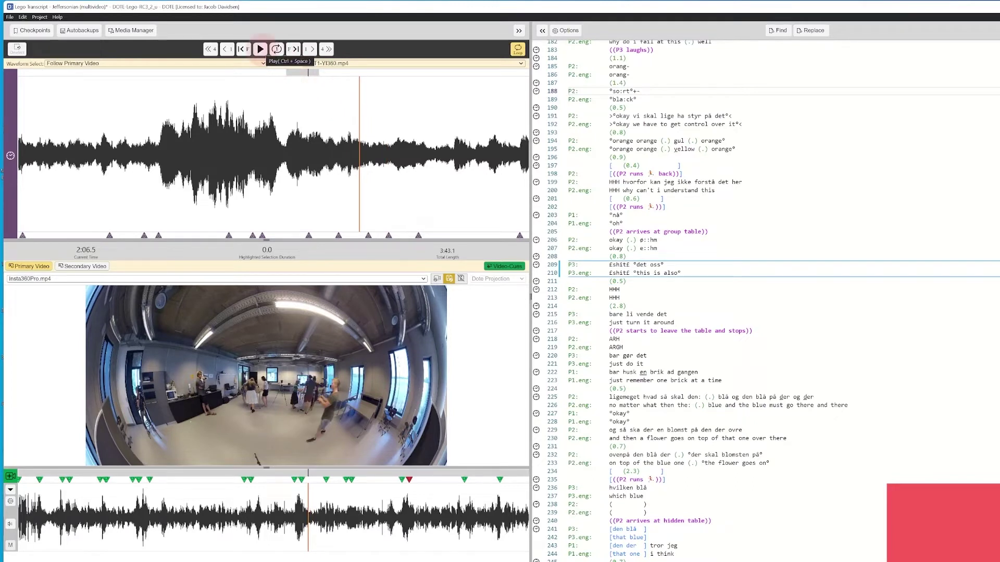
{"action": "left_click", "coordinate": [261, 48]}
{"action": "left_click", "coordinate": [347, 125]}
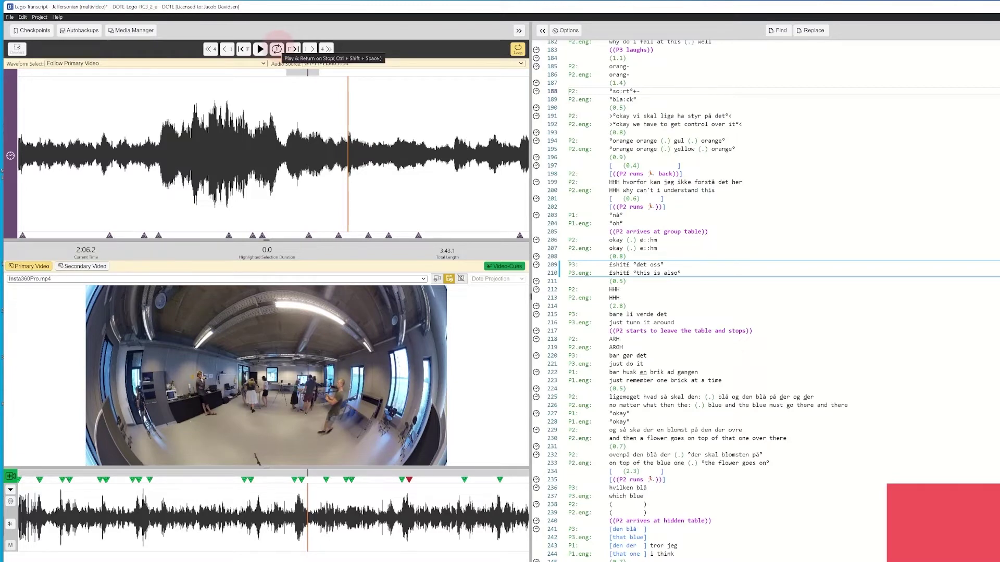
Step: Play the video twice from 2:06.2 with Play & Return on Stop, stopping each playback to return to the starting point
{"action": "left_click", "coordinate": [277, 48]}
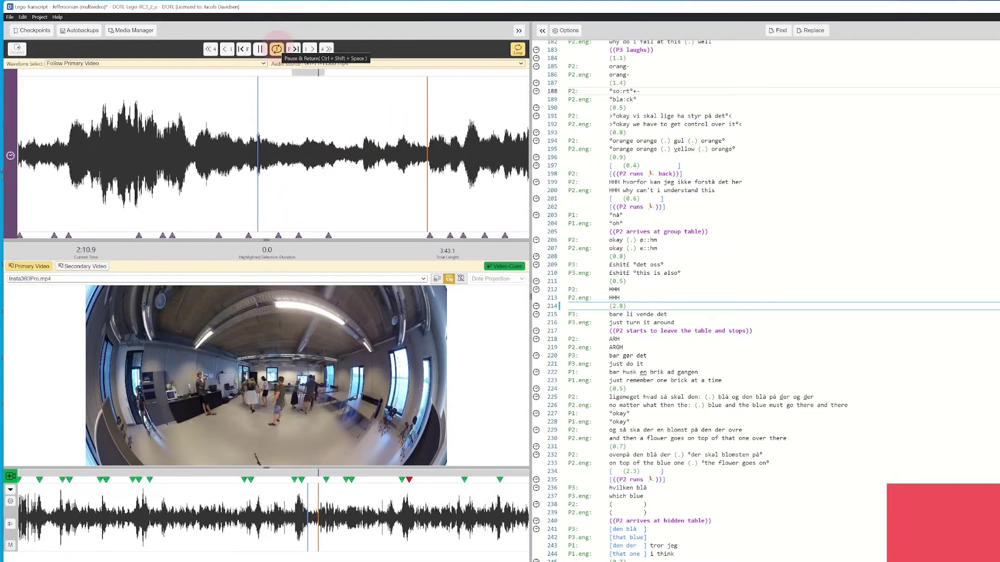
{"action": "left_click", "coordinate": [276, 48]}
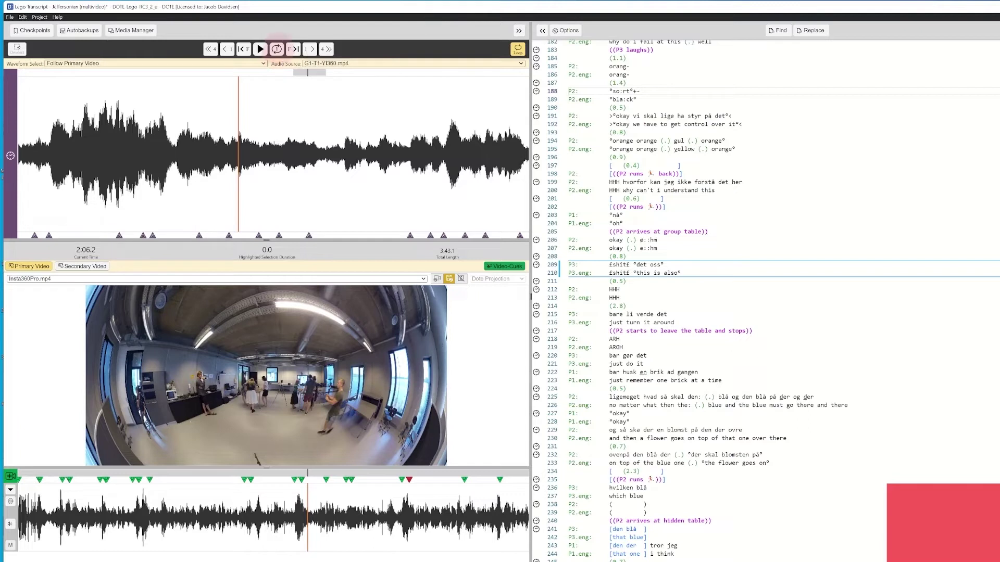
{"action": "left_click", "coordinate": [276, 48]}
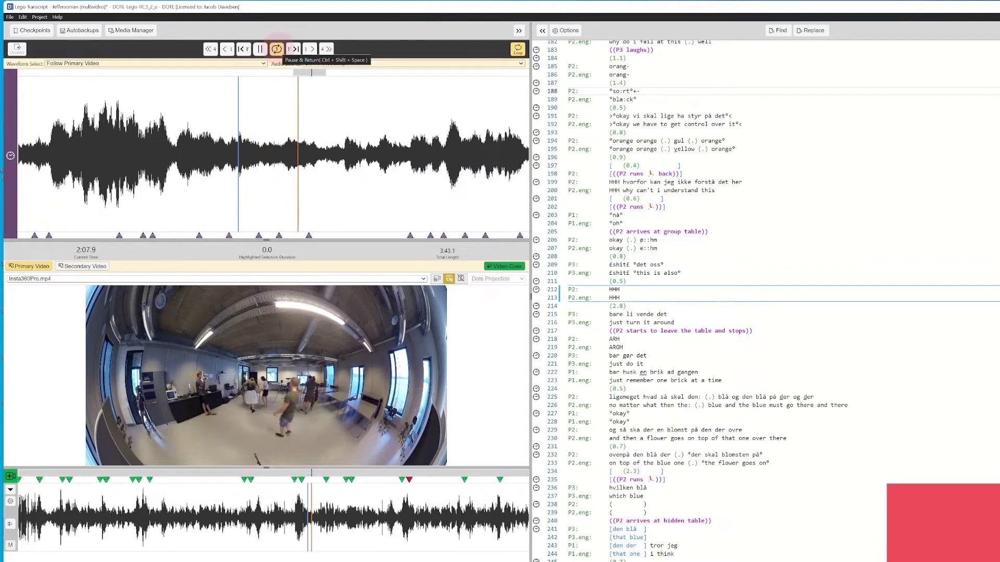
{"action": "left_click", "coordinate": [276, 48]}
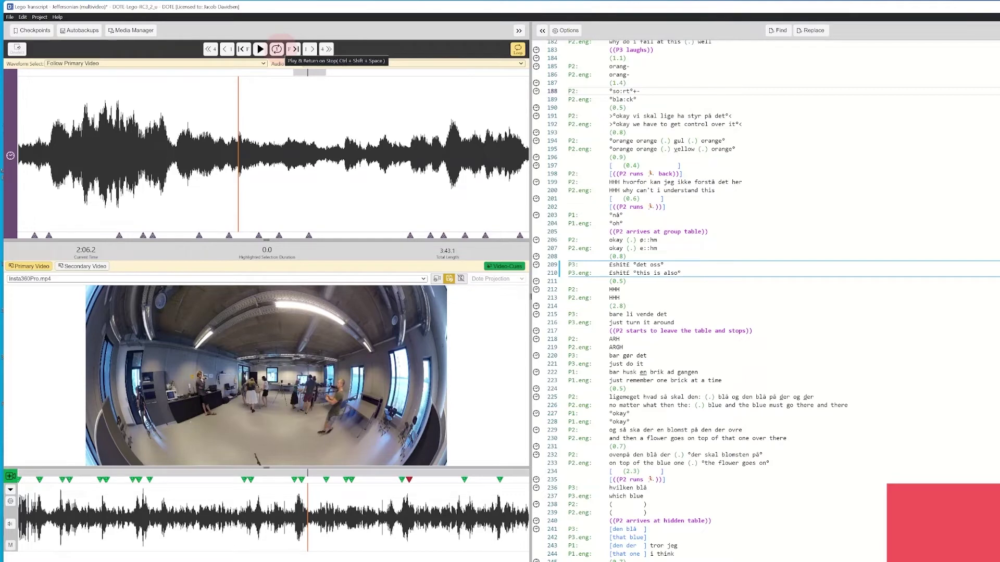
Step: Mark a waveform selection of about 4.1 s starting at about 2:06.6 while the video plays
{"action": "key", "text": "ctrl+space"}
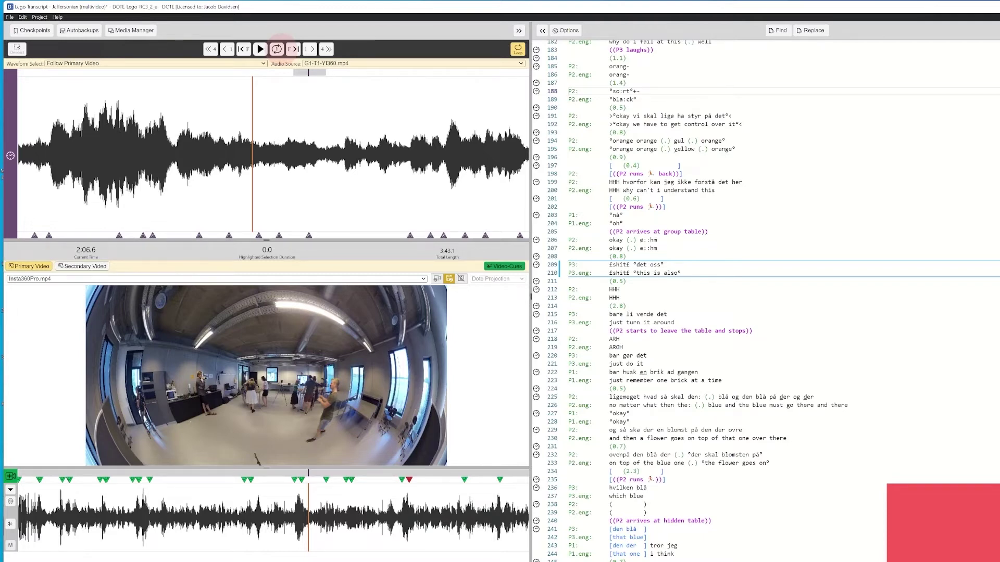
{"action": "key", "text": "ctrl+alt+space"}
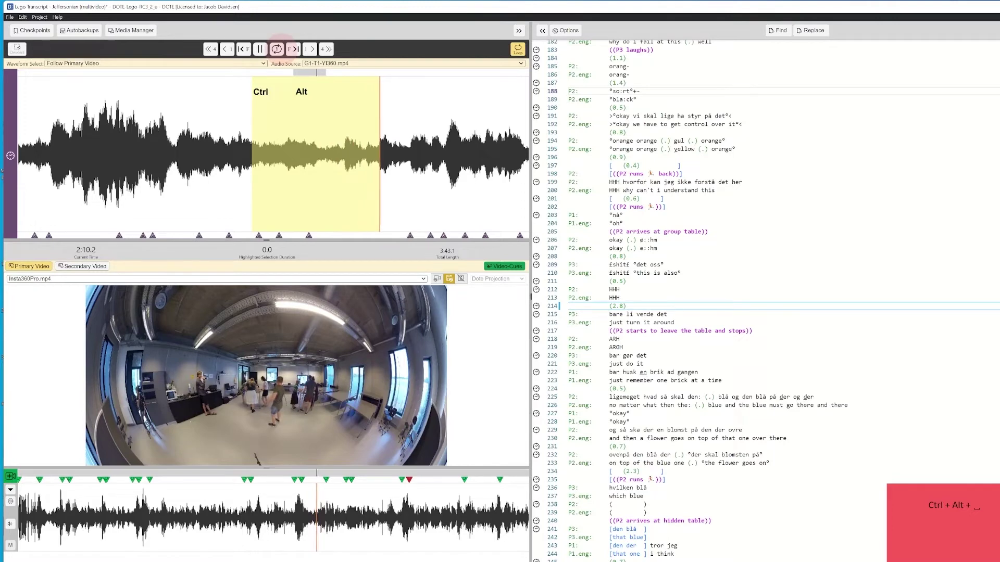
{"action": "key", "text": "ctrl+alt+space"}
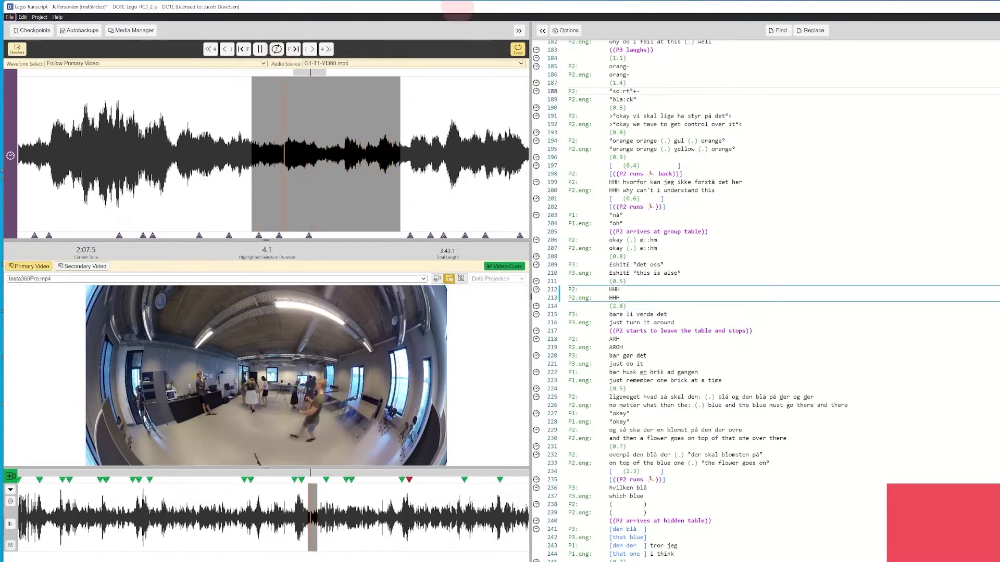
Step: Turn off looping and play the selected waveform span in single playback
{"action": "left_click", "coordinate": [517, 48]}
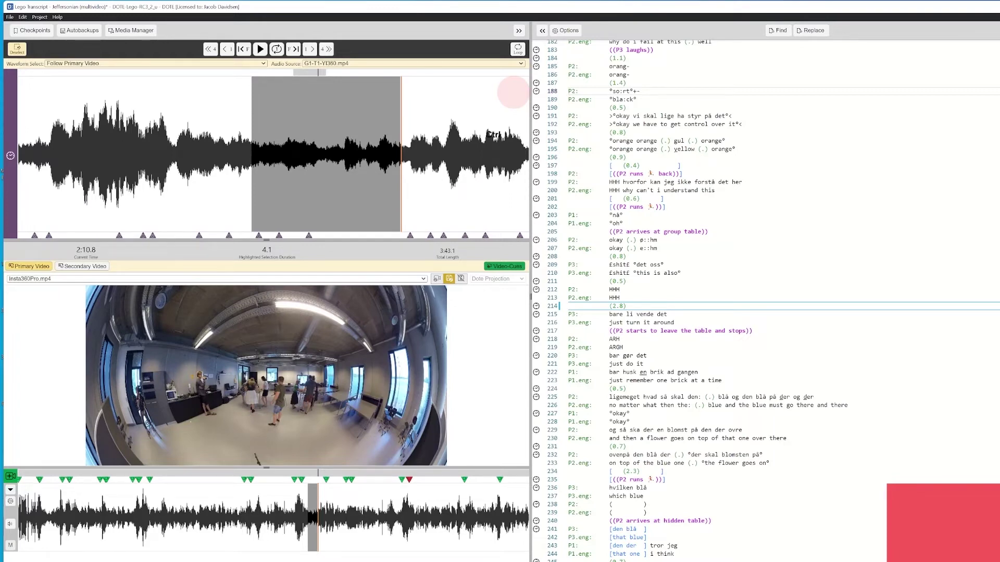
{"action": "key", "text": "ctrl+space"}
{"action": "key", "text": "ctrl+space"}
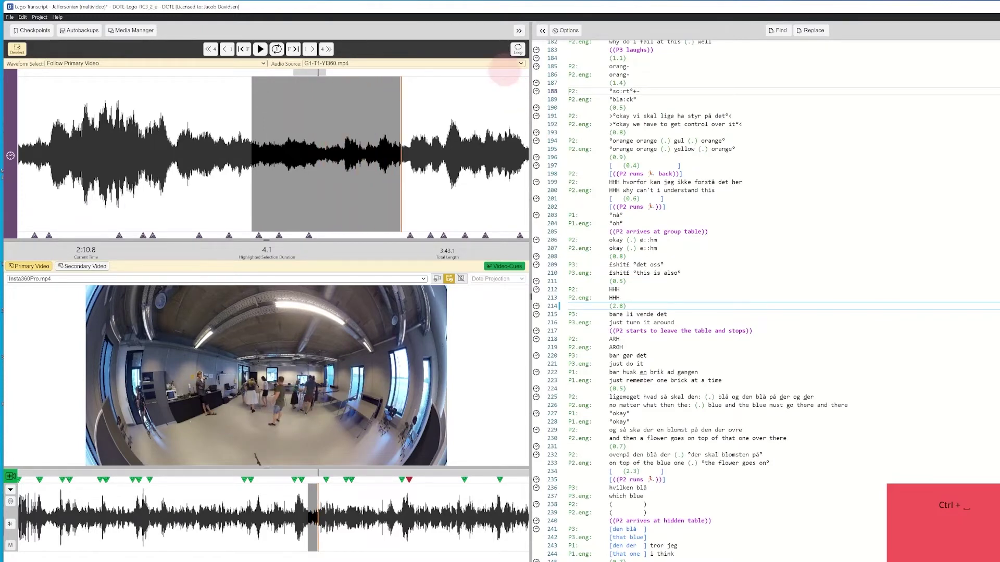
Step: Turn looping back on, replay the selected span and clear the waveform selection
{"action": "left_click", "coordinate": [518, 49]}
{"action": "key", "text": "ctrl+space"}
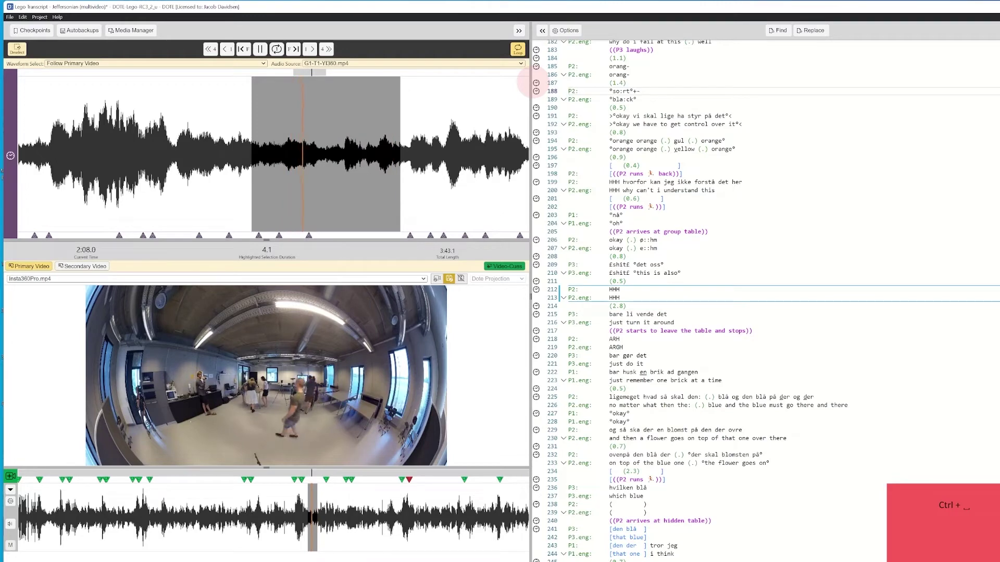
{"action": "key", "text": "ctrl+alt+space"}
{"action": "key", "text": "ctrl+alt+space"}
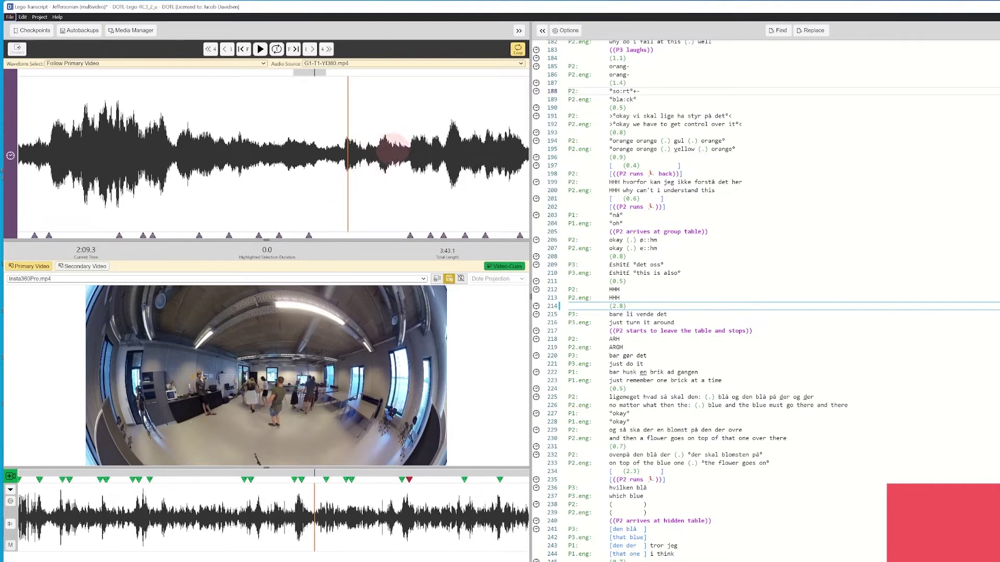
Step: Select a waveform span of about 3.6 s, replace it with one of about 6.1 s starting at 2:08.3, and clear it
{"action": "left_click_drag", "start_coordinate": [353, 156], "coordinate": [404, 172]}
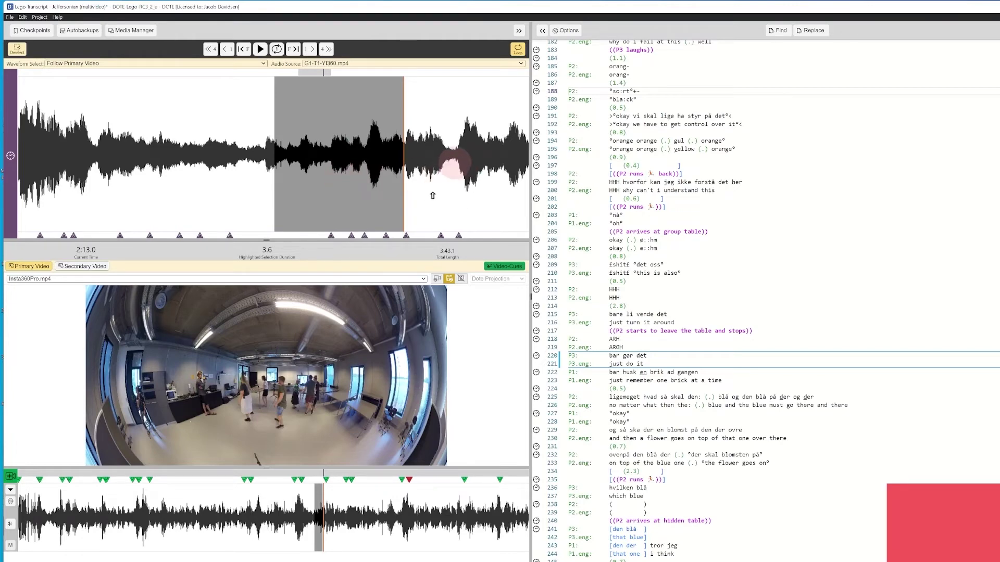
{"action": "left_click_drag", "start_coordinate": [454, 166], "coordinate": [449, 162]}
{"action": "left_click_drag", "start_coordinate": [389, 167], "coordinate": [170, 175]}
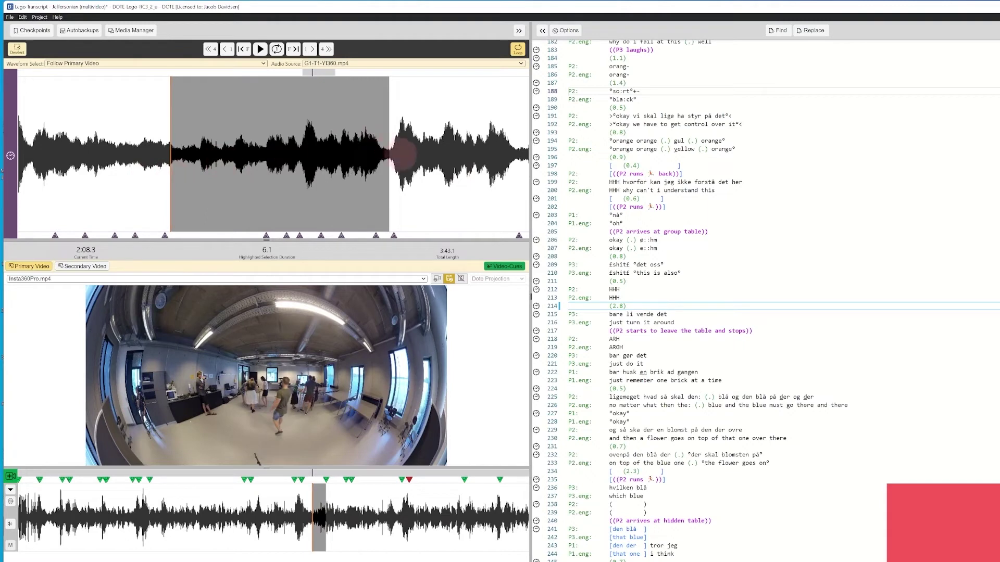
{"action": "left_click", "coordinate": [410, 167]}
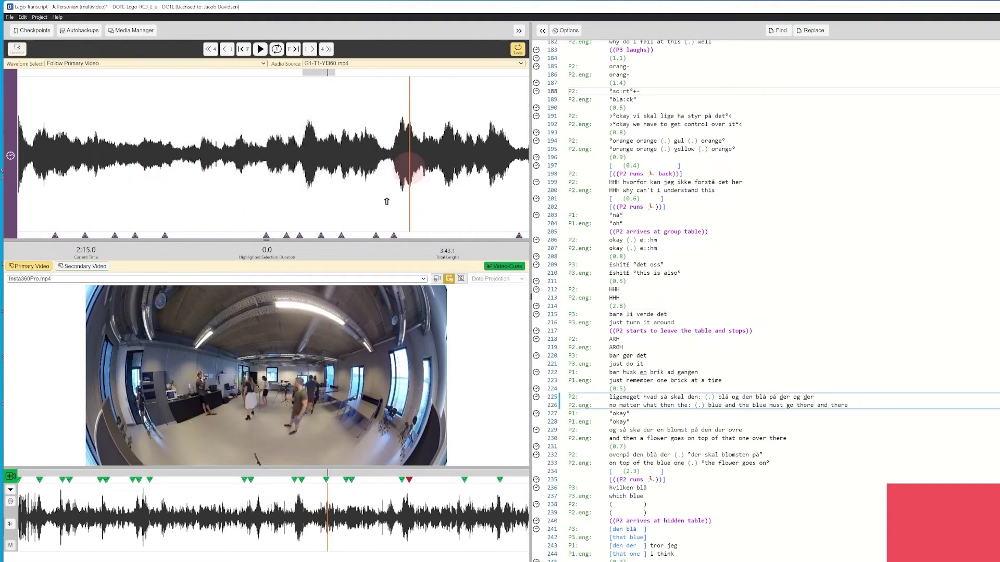
Step: Select a waveform span of about 5.9 s starting at 2:08.7 and play it with looping off
{"action": "left_click_drag", "start_coordinate": [468, 200], "coordinate": [89, 196]}
{"action": "left_click", "coordinate": [253, 178]}
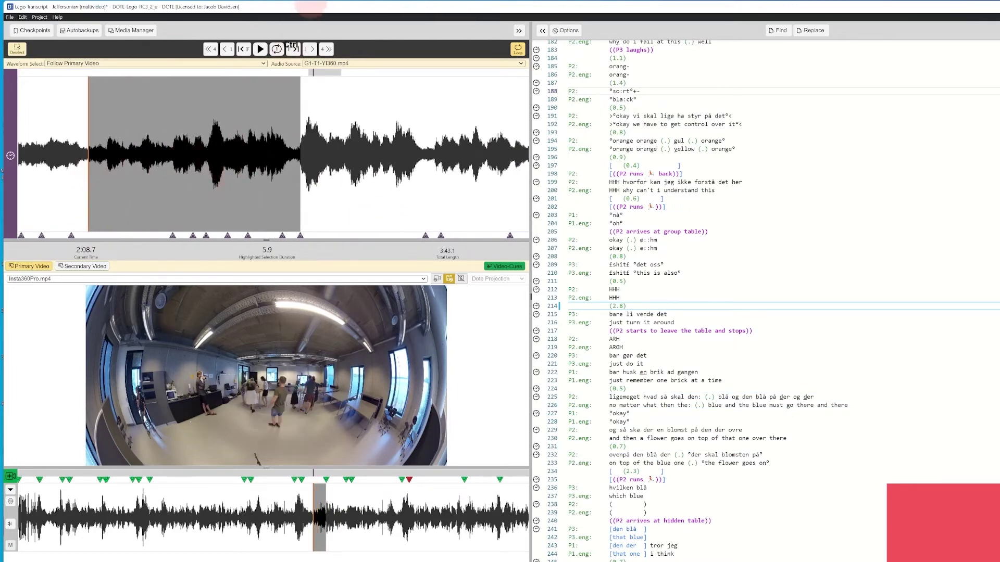
{"action": "key", "text": "ctrl+space"}
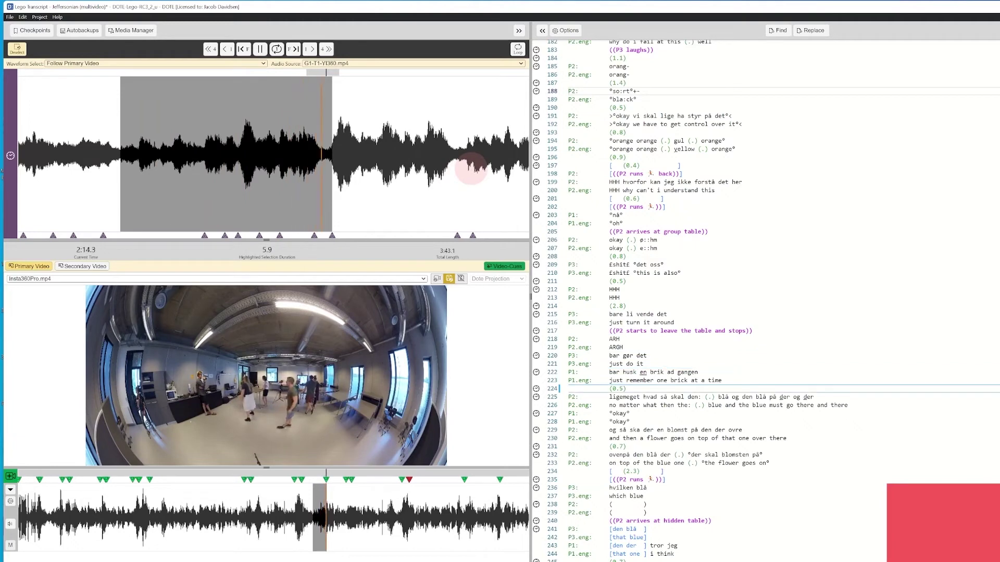
{"action": "key", "text": "ctrl+space"}
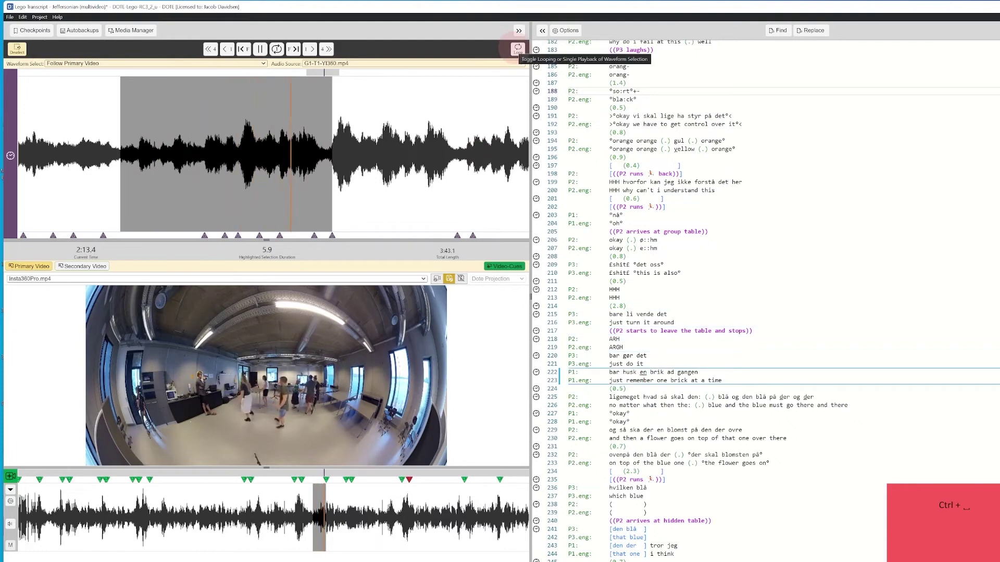
Step: Turn looping back on for the selected span, stop playback and clear the waveform selection
{"action": "left_click", "coordinate": [517, 49]}
{"action": "key", "text": "ctrl+space"}
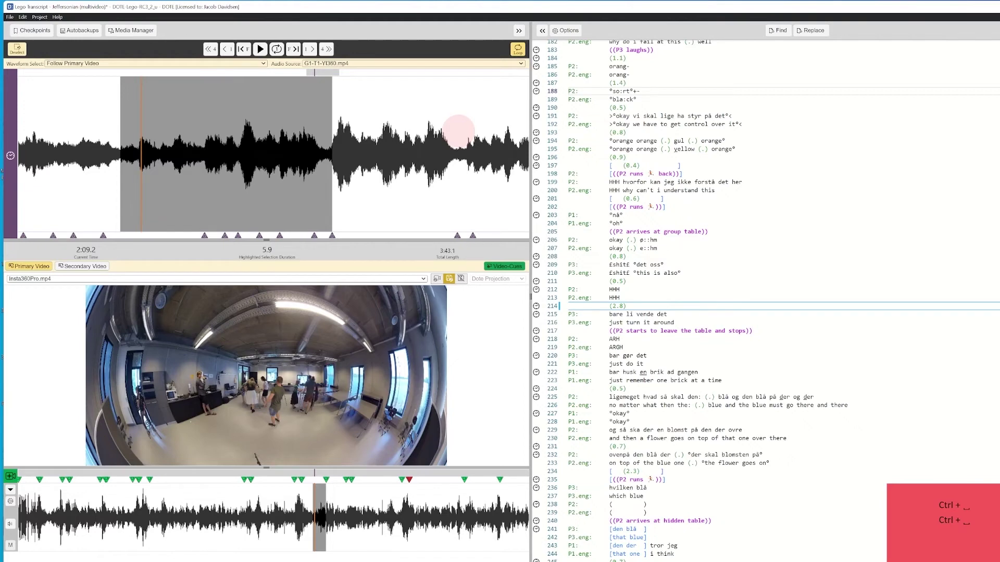
{"action": "key", "text": "ctrl+alt+space"}
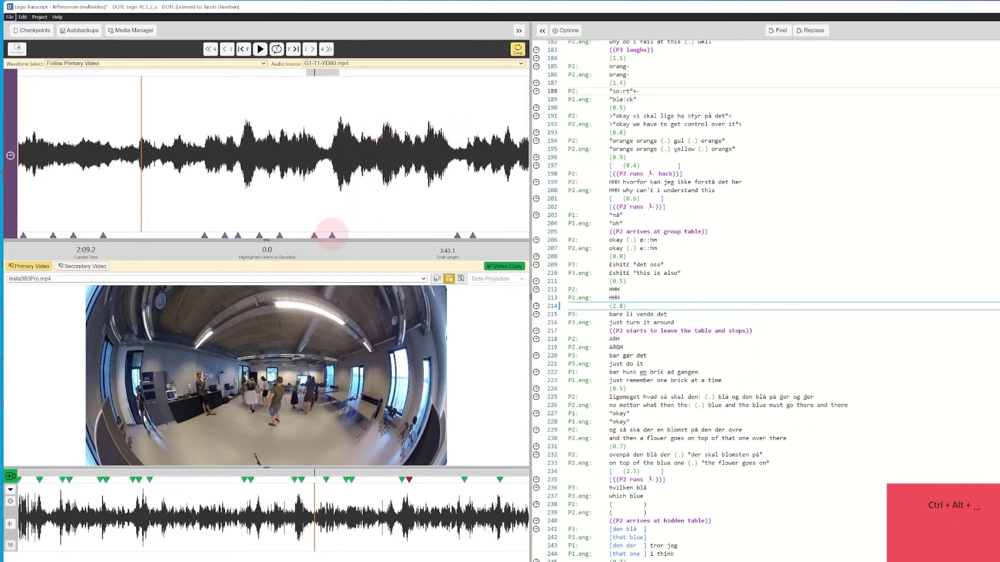
Step: Select the waveform span from the line 225 timecode through line 227's to line 229's, and play it
{"action": "left_click", "coordinate": [332, 235]}
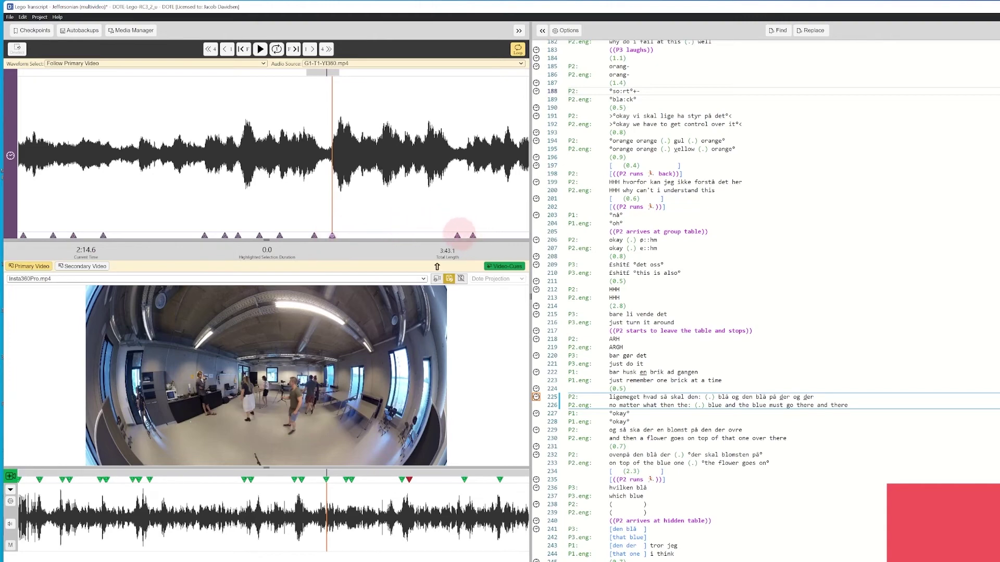
{"action": "left_click", "coordinate": [457, 236]}
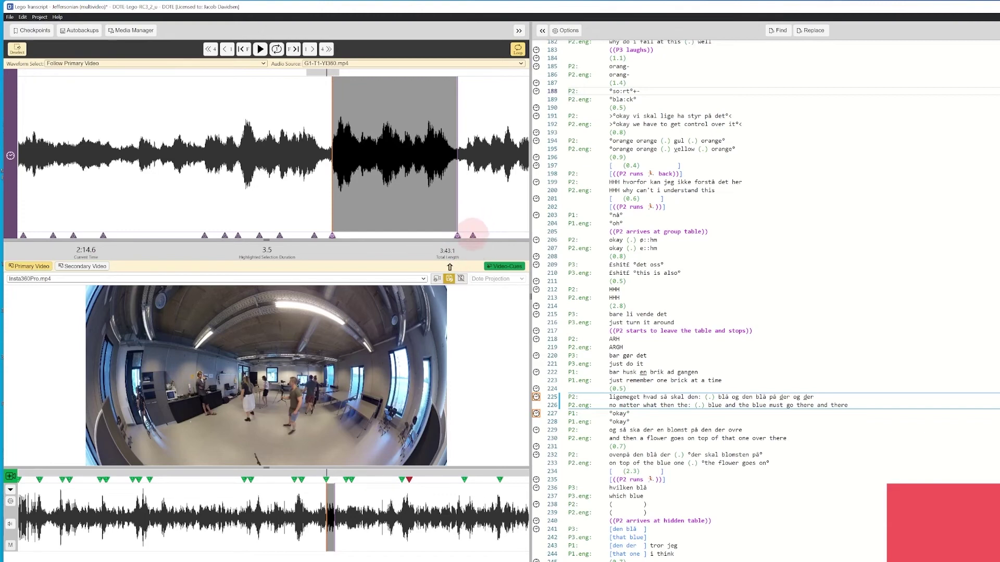
{"action": "left_click", "coordinate": [473, 235]}
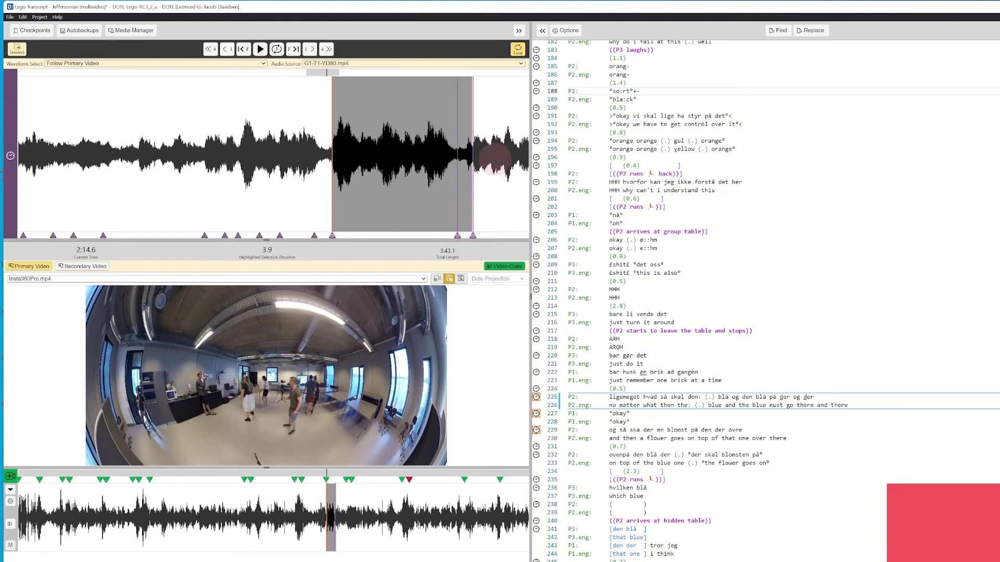
{"action": "key", "text": "ctrl+space"}
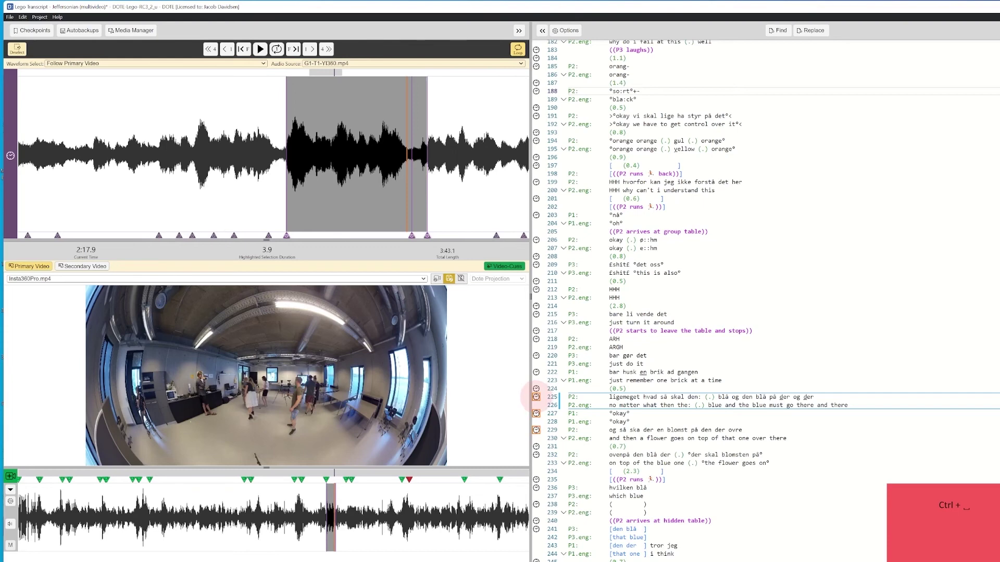
Step: Select the line 225 timecode in the transcript and add the line 229 and 227 timecodes from the waveform
{"action": "left_click", "coordinate": [536, 396]}
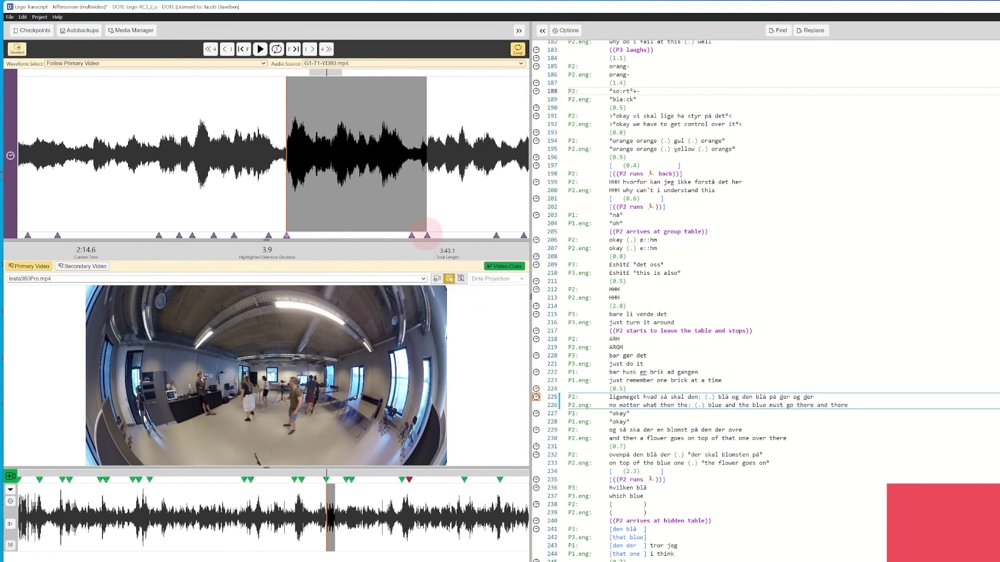
{"action": "left_click", "coordinate": [427, 235]}
{"action": "left_click", "coordinate": [411, 235]}
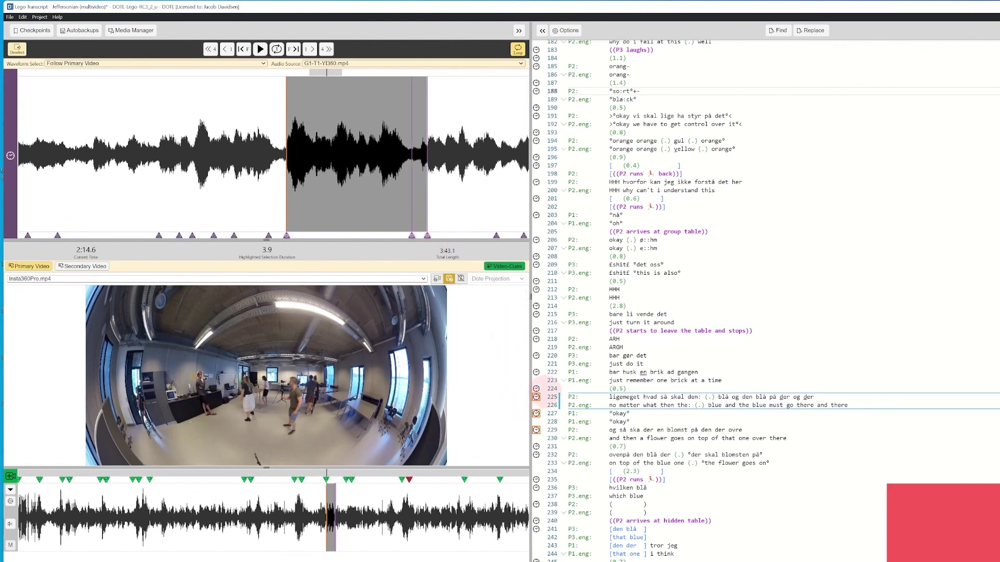